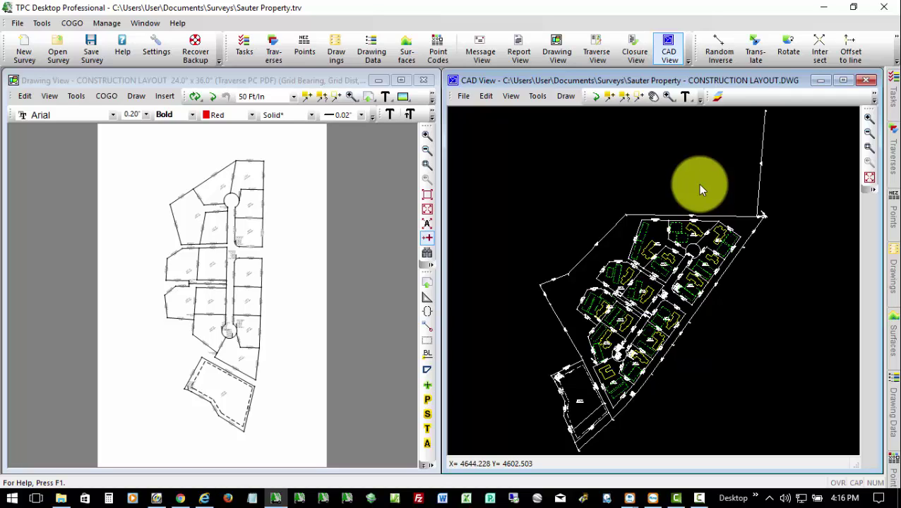
Step: Convert the BLDGLINES layer into incrementally numbered 'Foundation Lot' traverses, one per entity
right_click(626, 173)
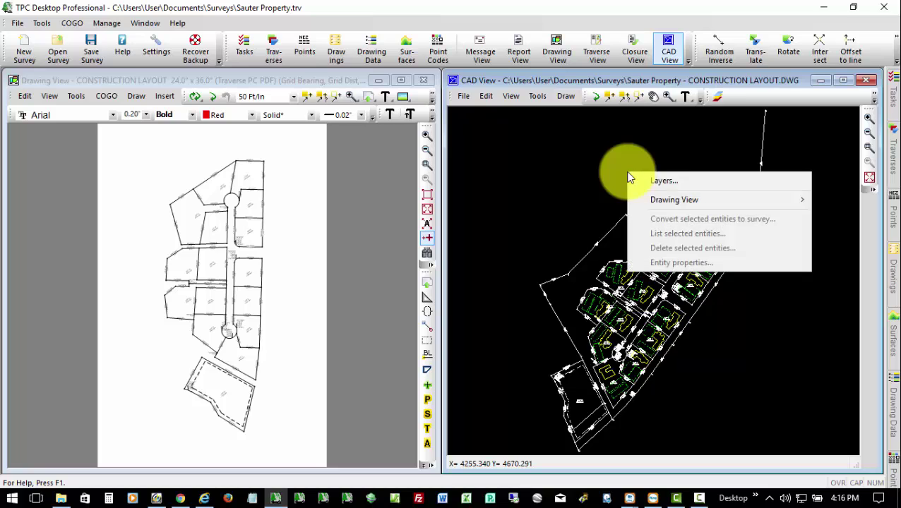
left_click(669, 182)
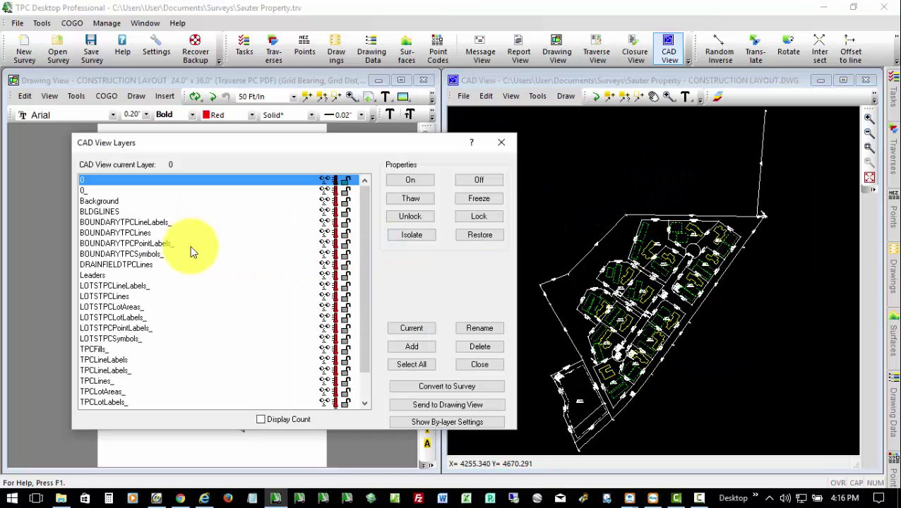
left_click(104, 213)
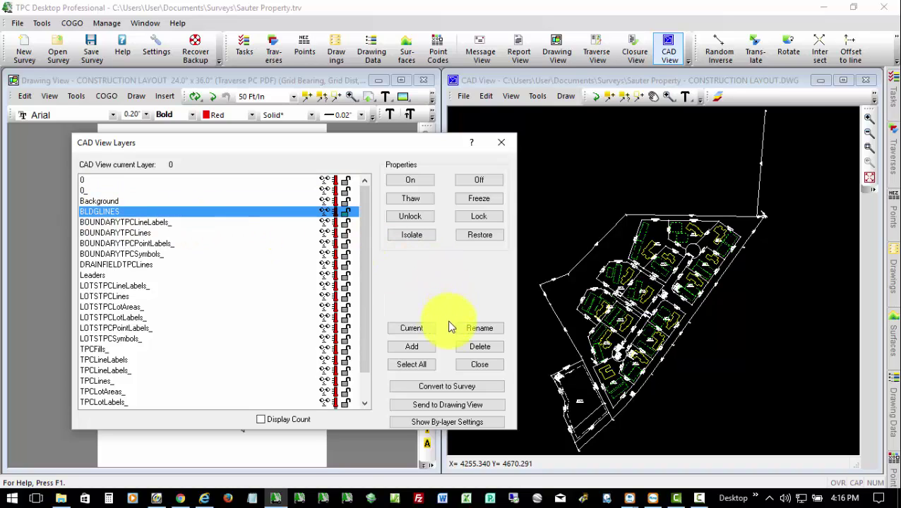
left_click(444, 387)
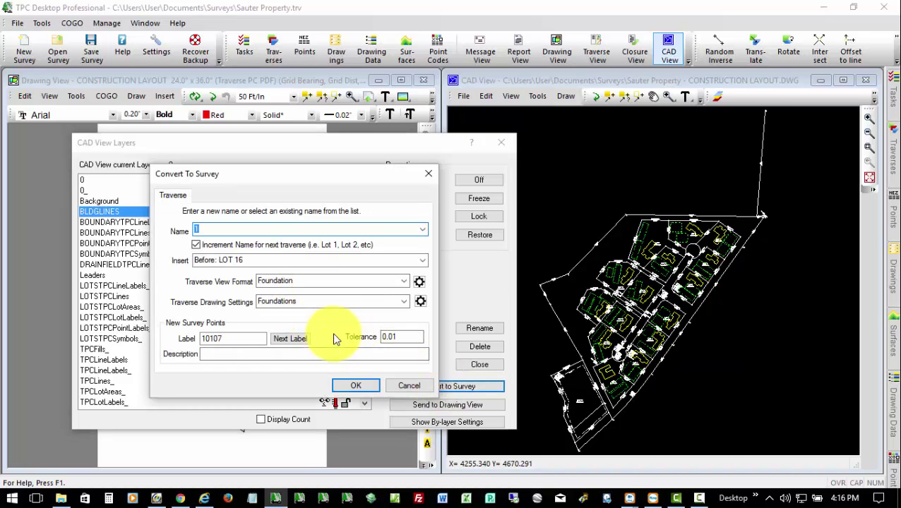
type("Foundation Lot")
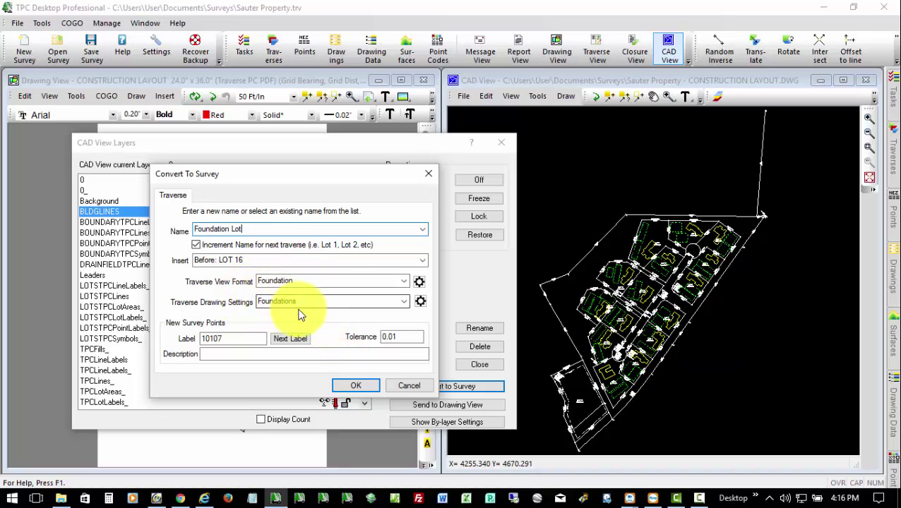
left_click(353, 387)
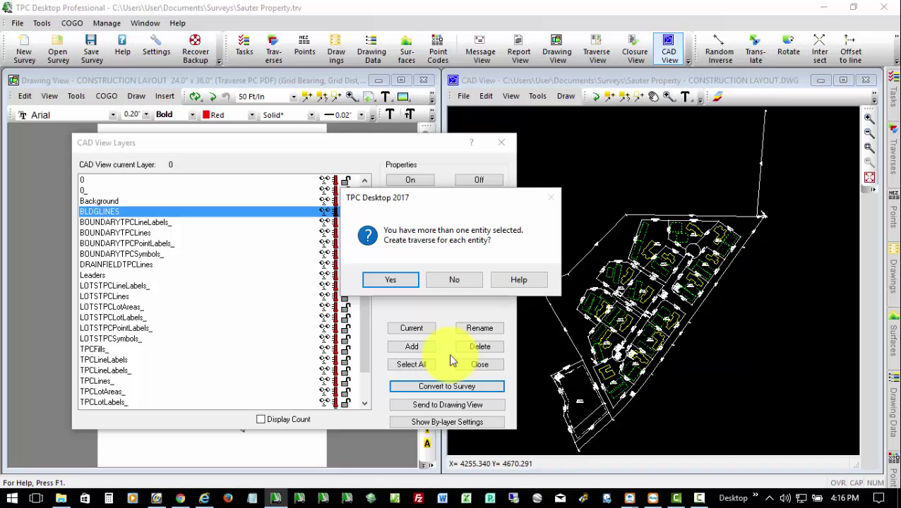
left_click(394, 281)
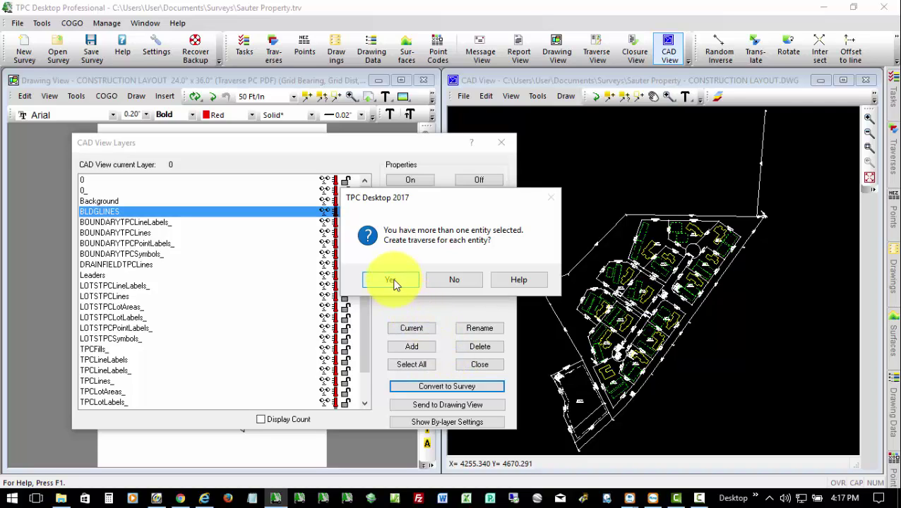
left_click(387, 280)
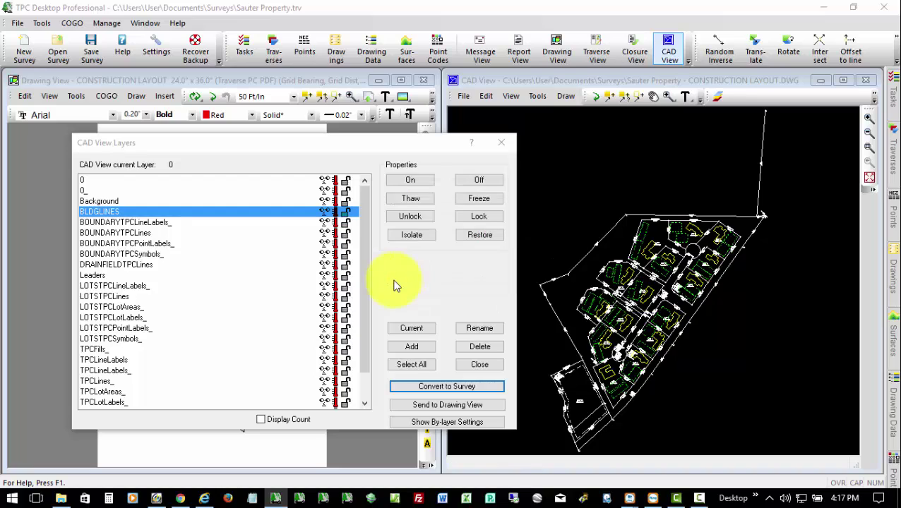
Step: Switch on display of traverses Foundation Lot through Foundation Lot14 on the drawing
left_click(486, 361)
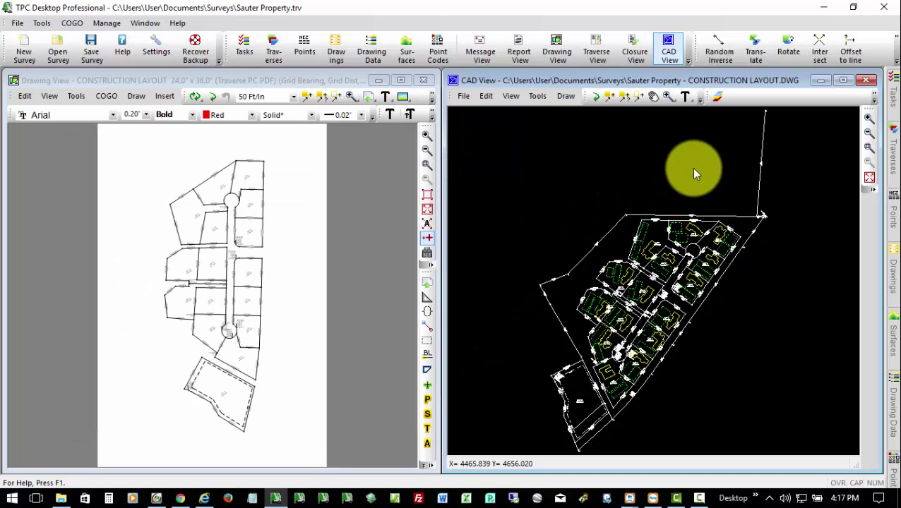
left_click(893, 145)
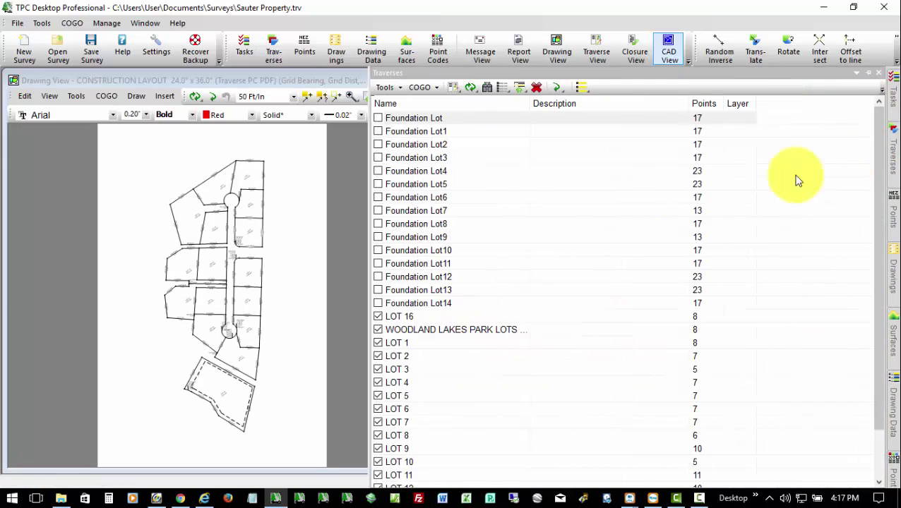
left_click(427, 121)
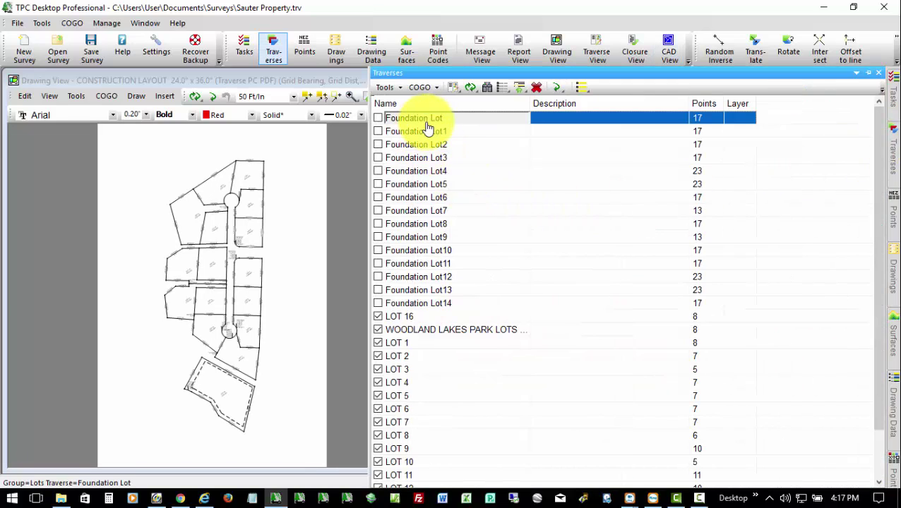
left_click(437, 305, "shift")
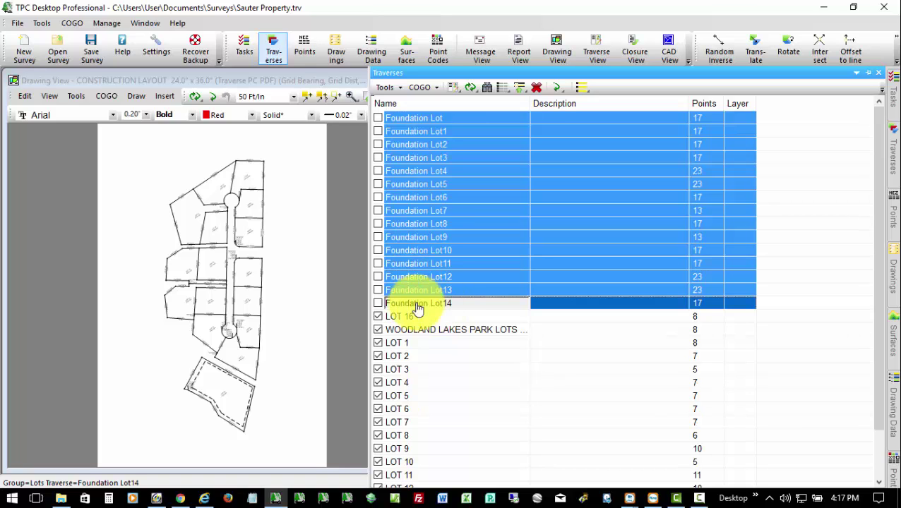
left_click(378, 303)
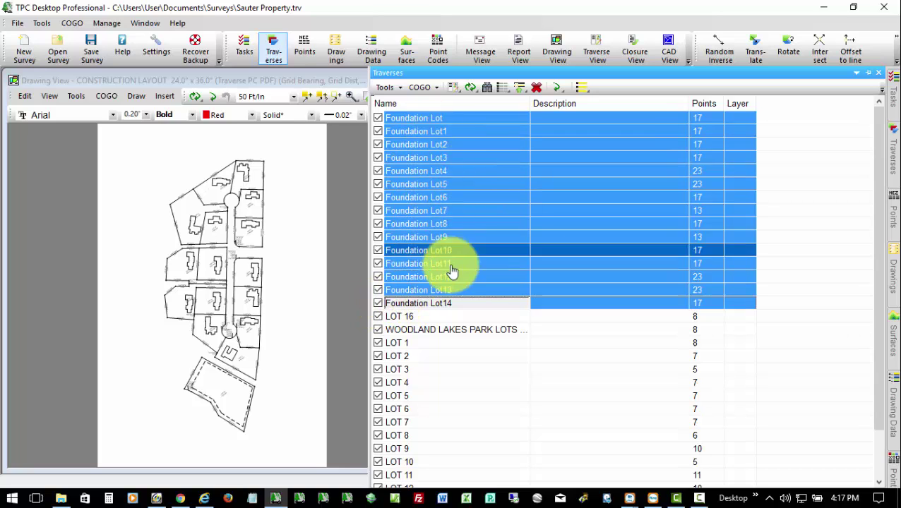
left_click(298, 204)
left_click(426, 169)
Step: Zoom into the upper lots and rename traverse Foundation Lot5 to Foundation Lot7
left_click(276, 155)
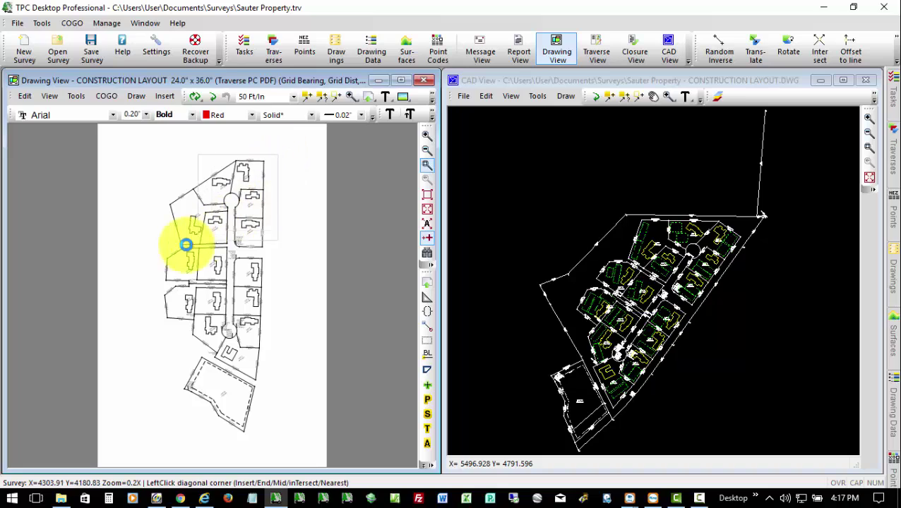
left_click(166, 248)
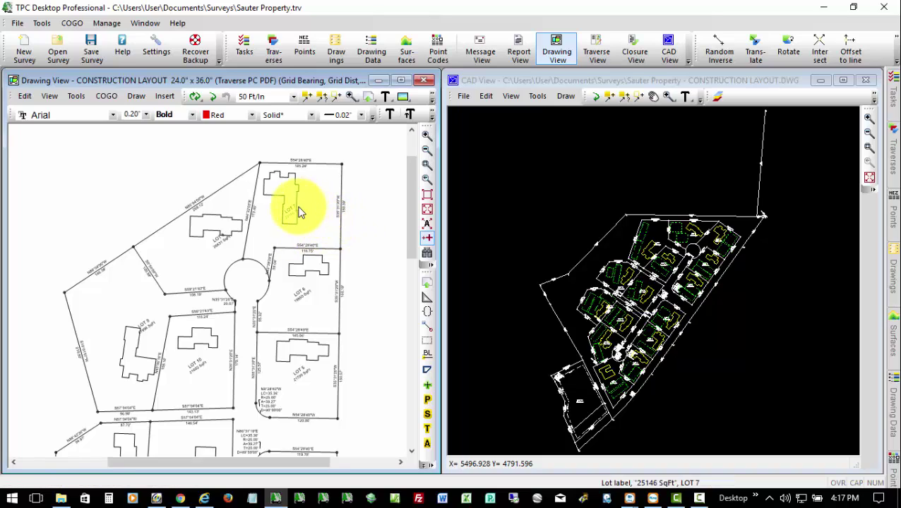
mouse_move(298, 199)
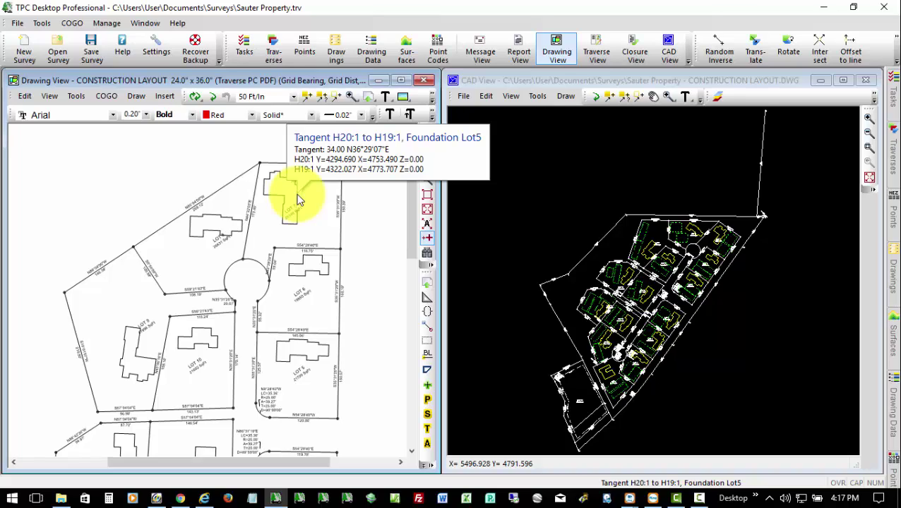
right_click(298, 200)
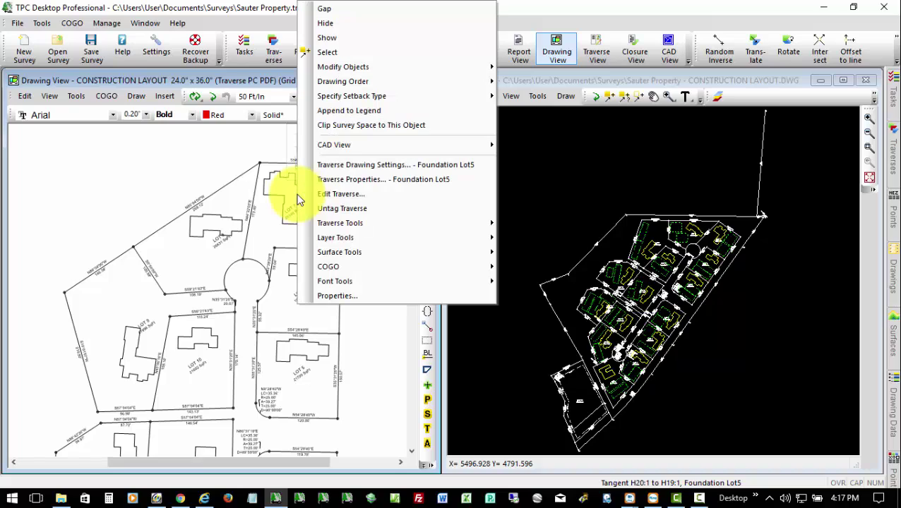
left_click(344, 181)
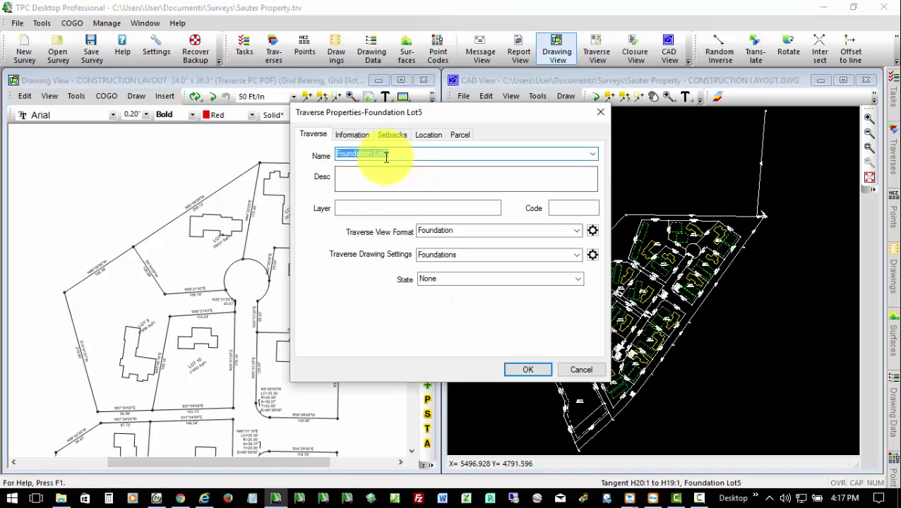
left_click_drag(388, 154, 383, 154)
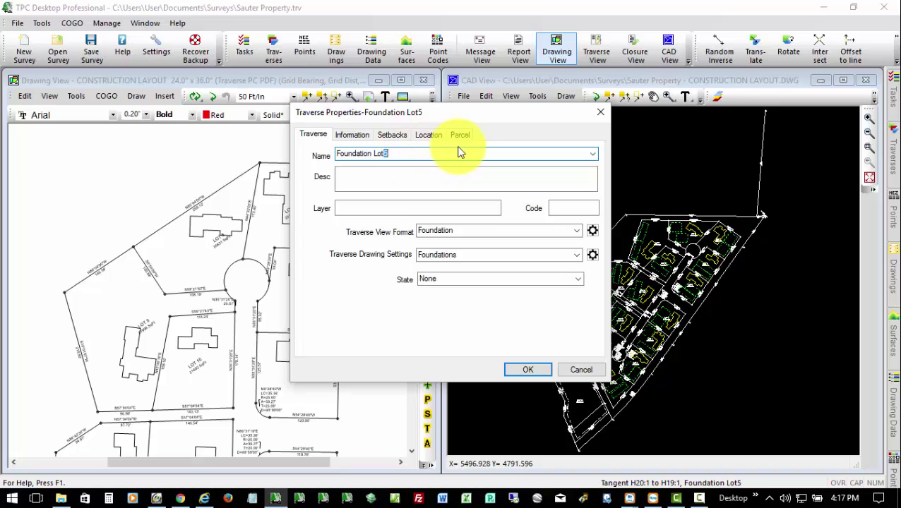
type("7")
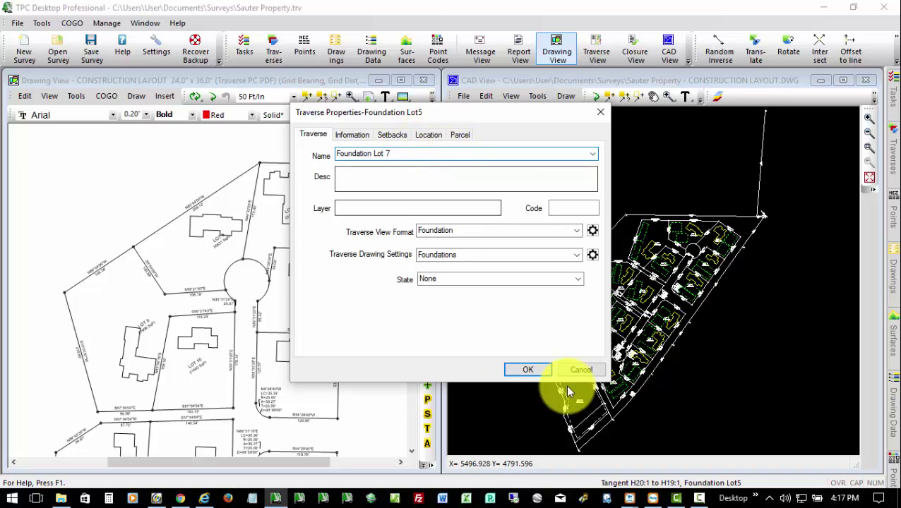
left_click(540, 372)
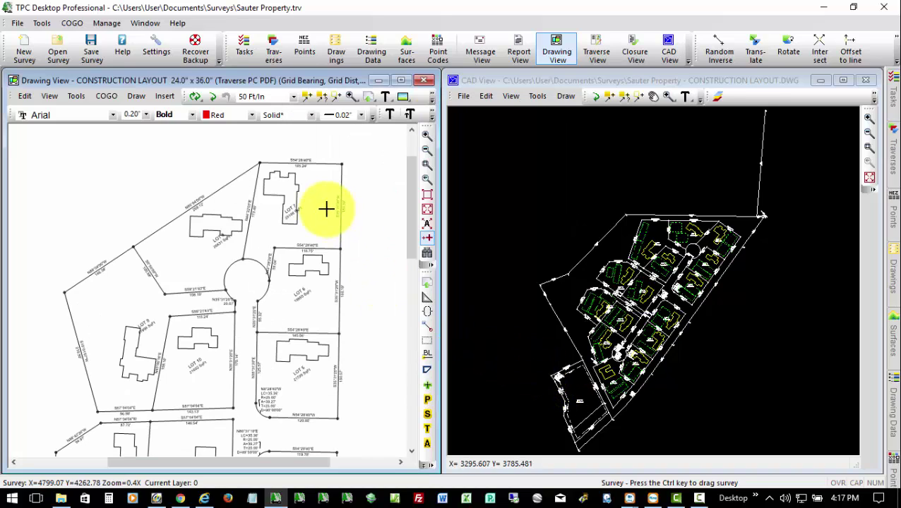
Step: Change the Foundation Lot7 traverse's name to Foundation Lot6 in Traverse Properties
mouse_move(331, 272)
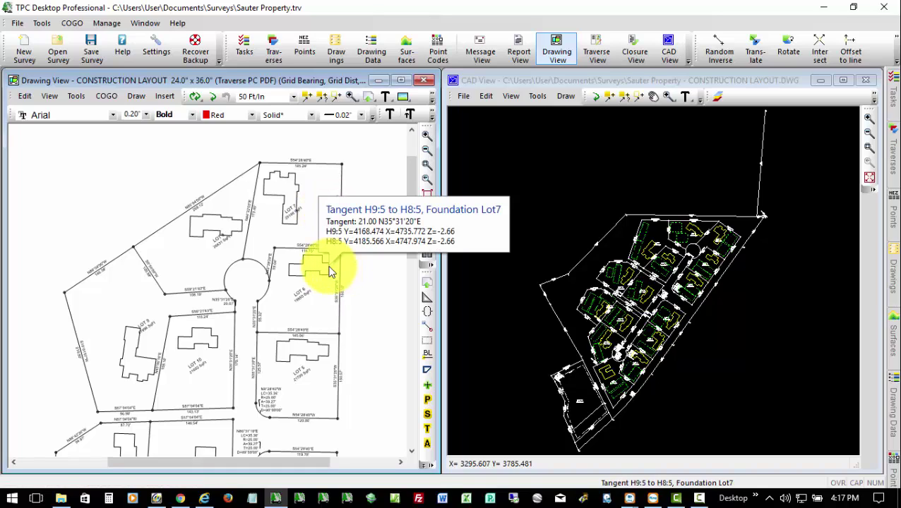
right_click(331, 273)
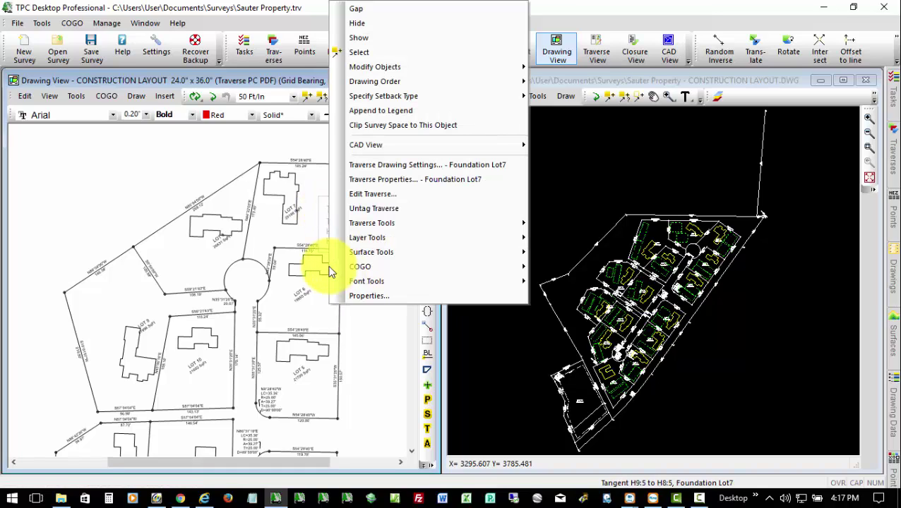
left_click(415, 180)
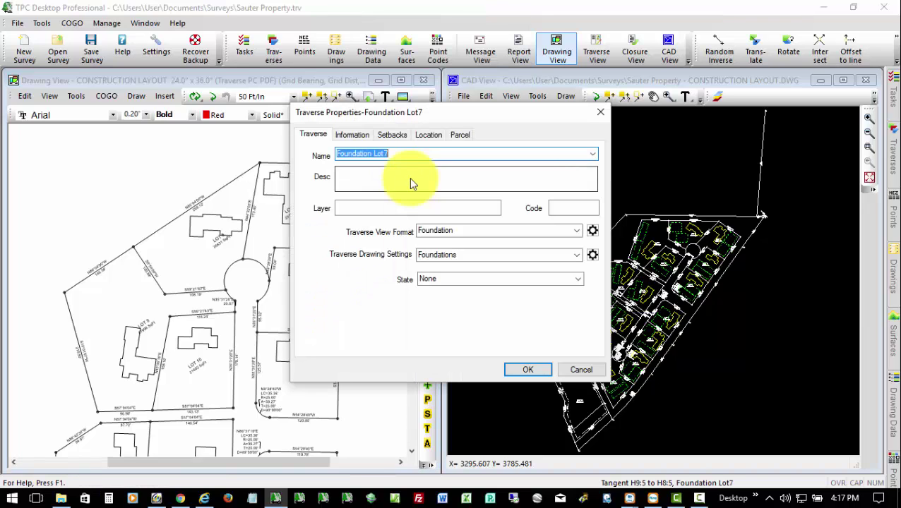
left_click(385, 153)
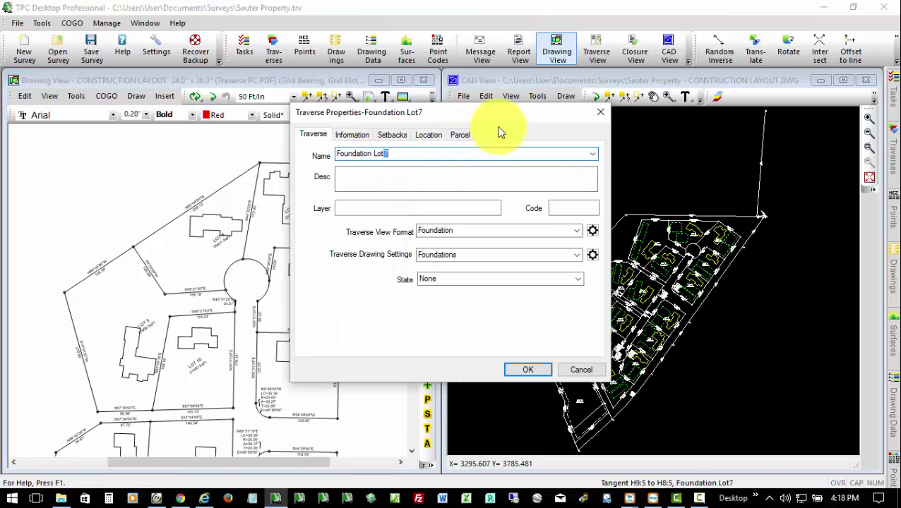
key("BackSpace")
type("6")
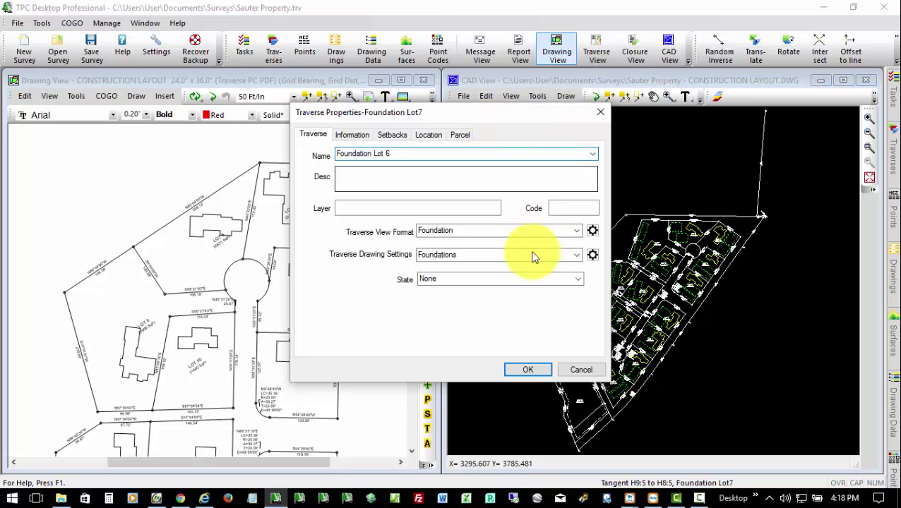
left_click(528, 370)
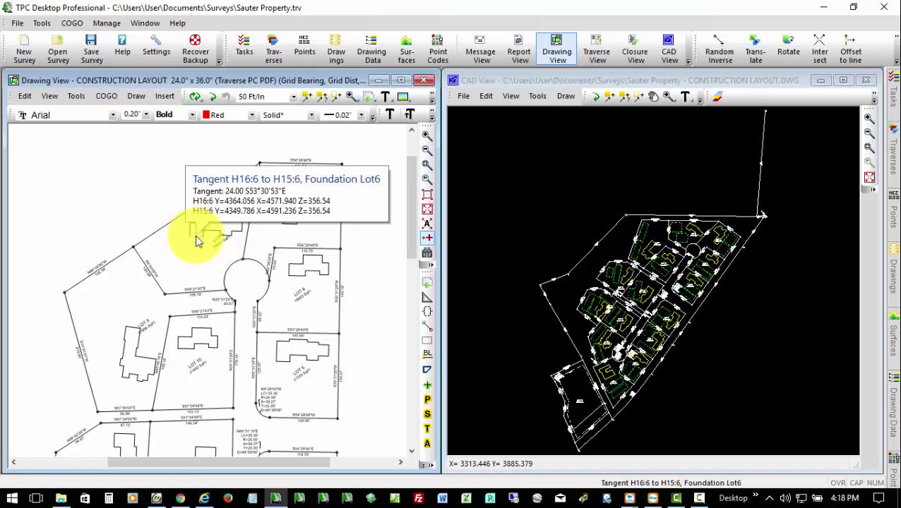
Step: Edit the Foundation Lot6 traverse name in Traverse Properties so it reads Foundation Lot8
right_click(197, 241)
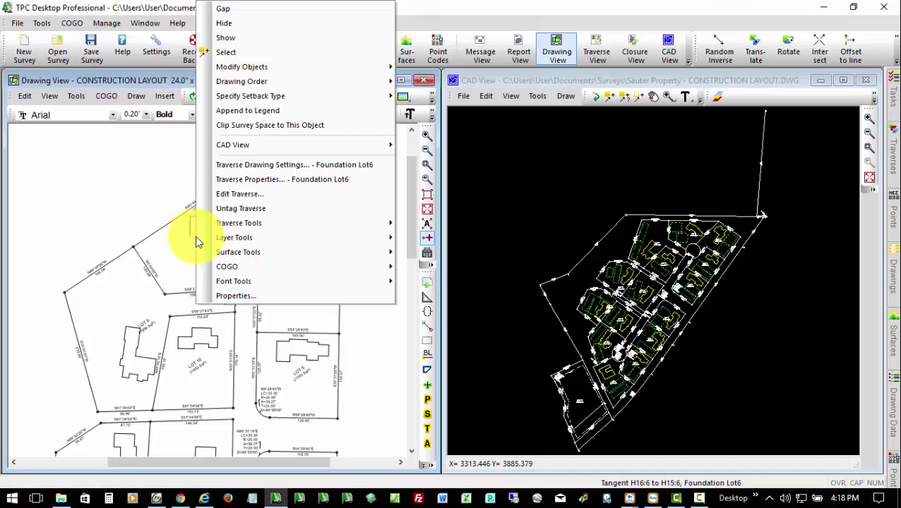
left_click(301, 178)
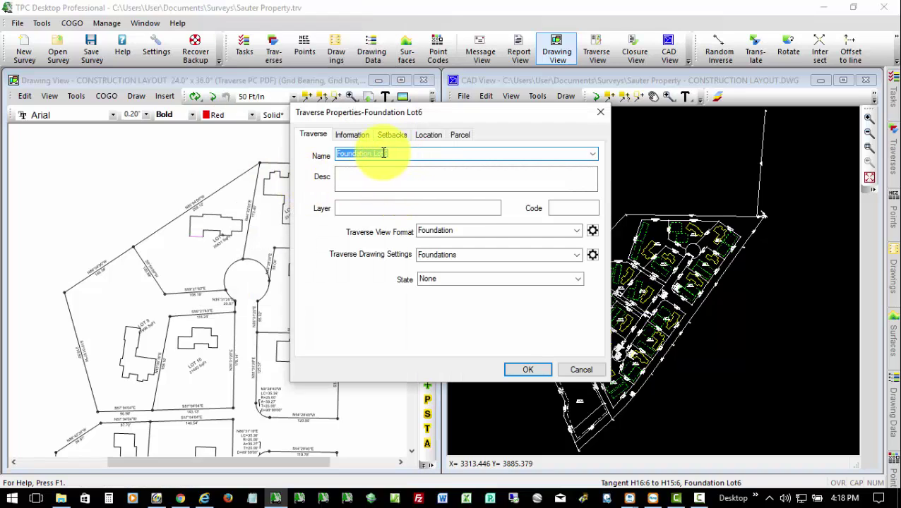
left_click(387, 154)
key("BackSpace")
type("8")
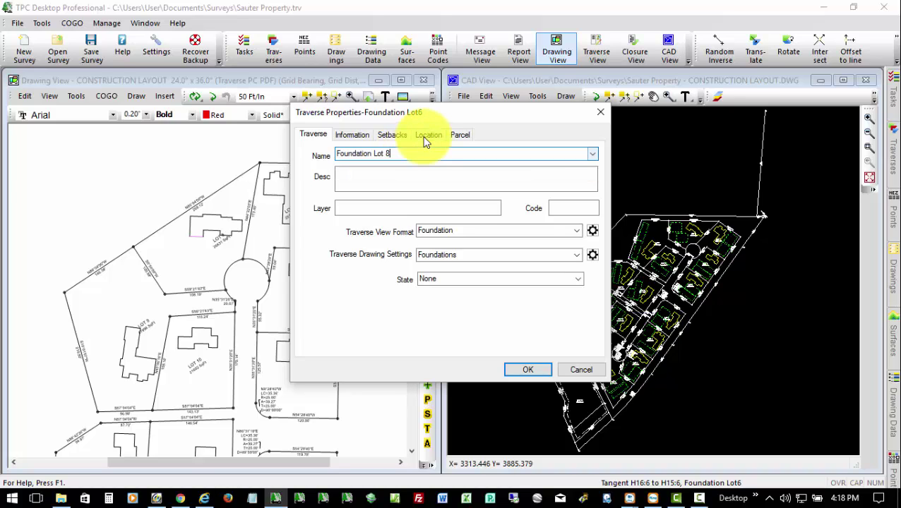
left_click(523, 370)
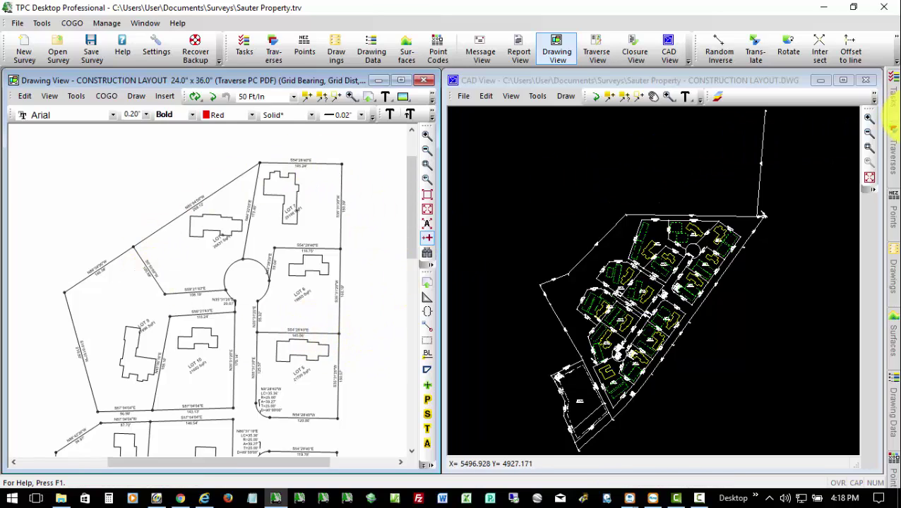
Step: Select all fifteen traverses from Foundation Lot to Foundation Lot14 in the Traverses list
mouse_move(884, 141)
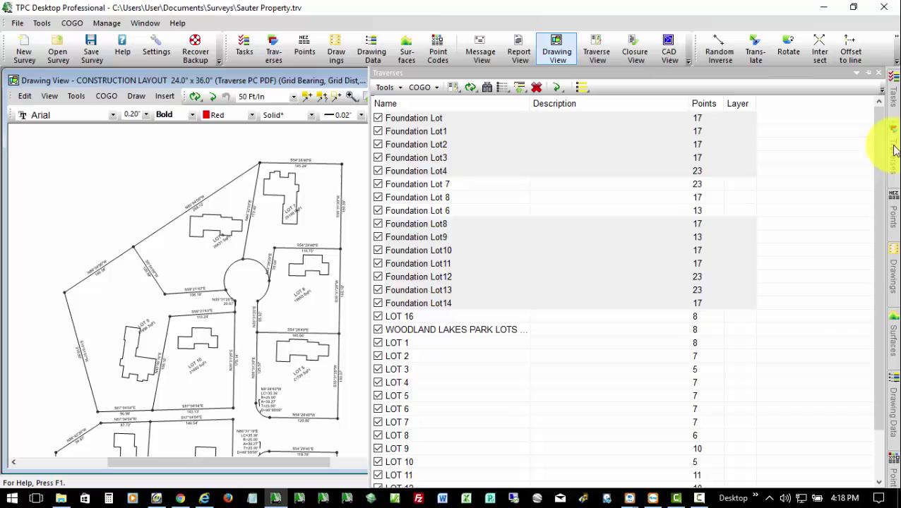
left_click(452, 210)
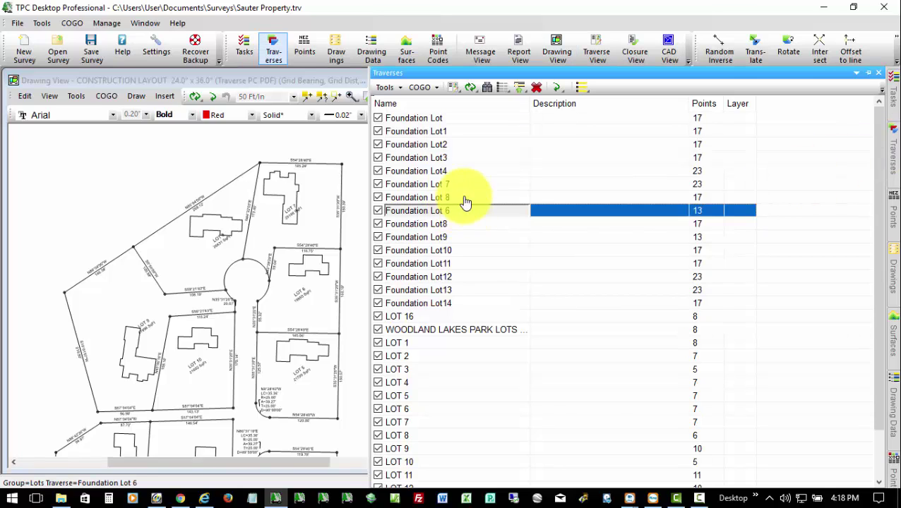
left_click(435, 306)
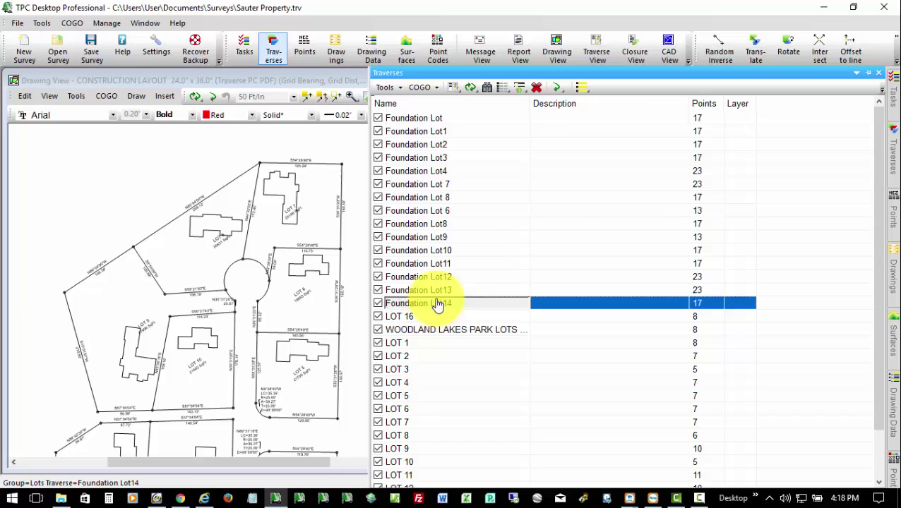
left_click(444, 120, "shift")
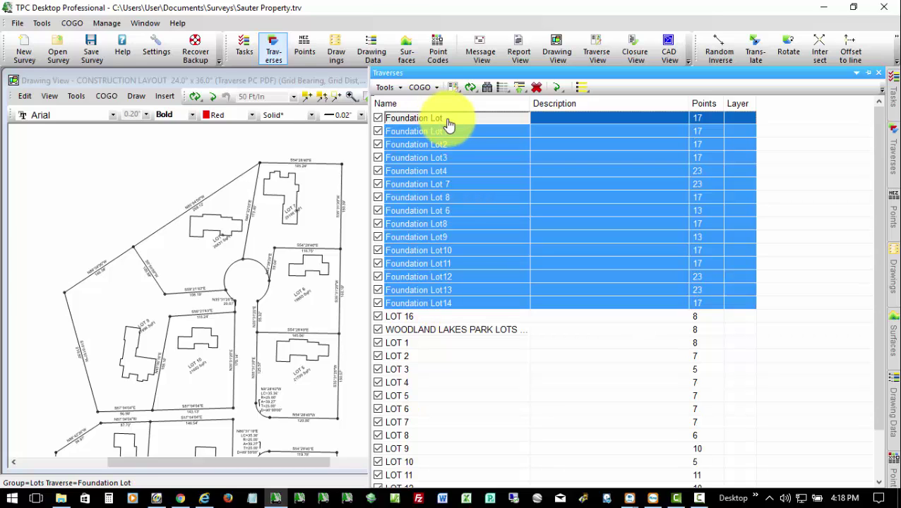
Step: Compute COGO corner offset points at a 5.00 ft grid distance for the selected traverses
left_click(420, 88)
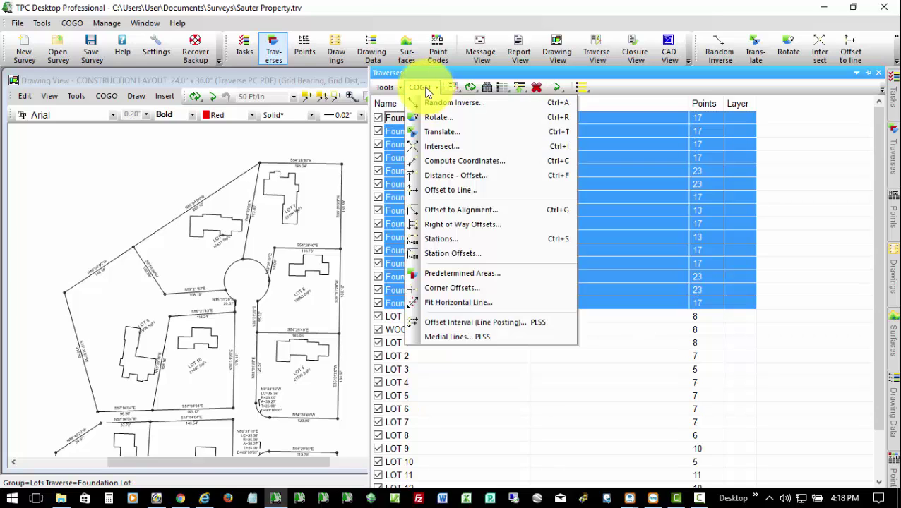
left_click(457, 289)
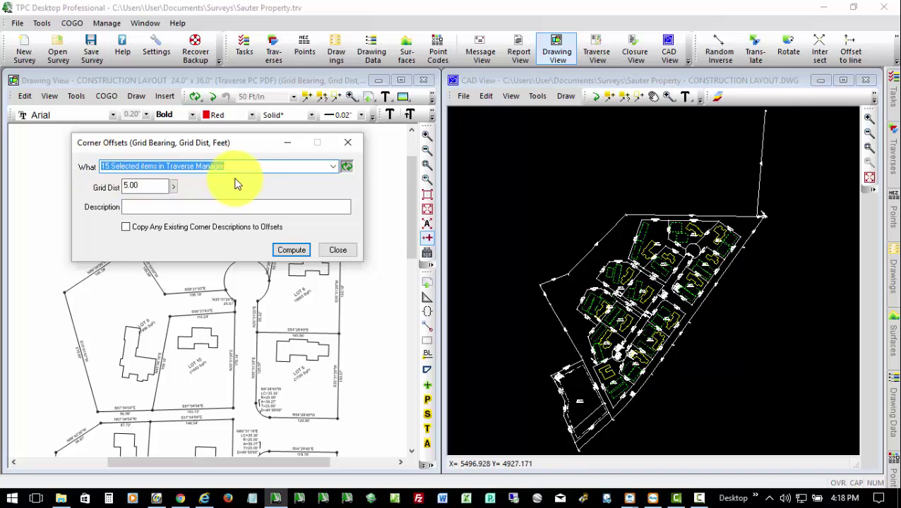
left_click(144, 186)
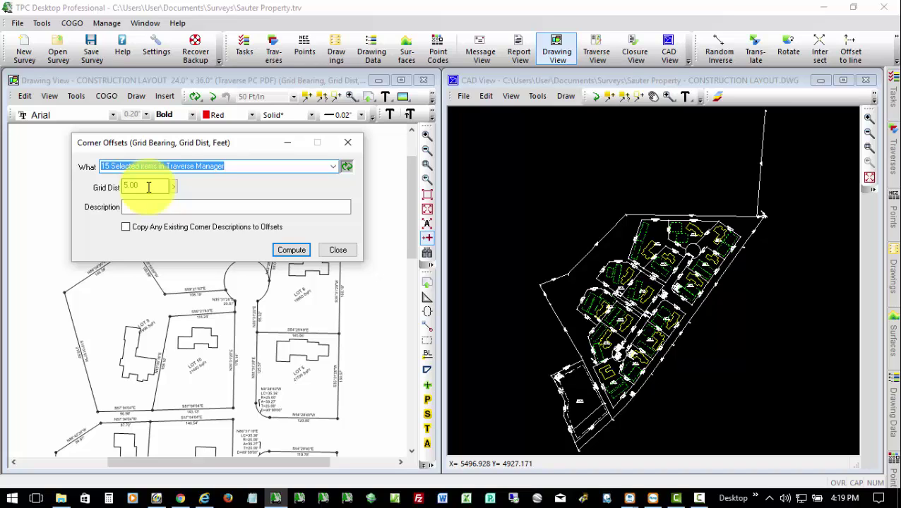
left_click(286, 252)
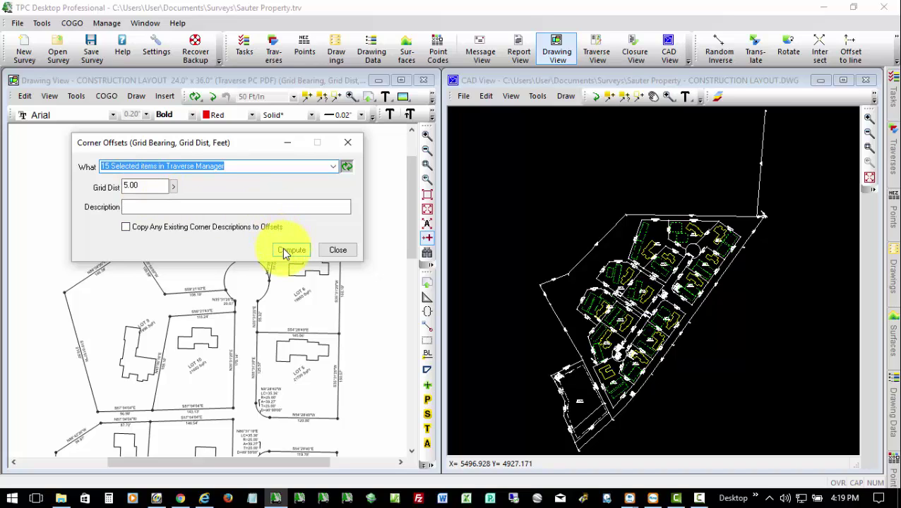
left_click(340, 250)
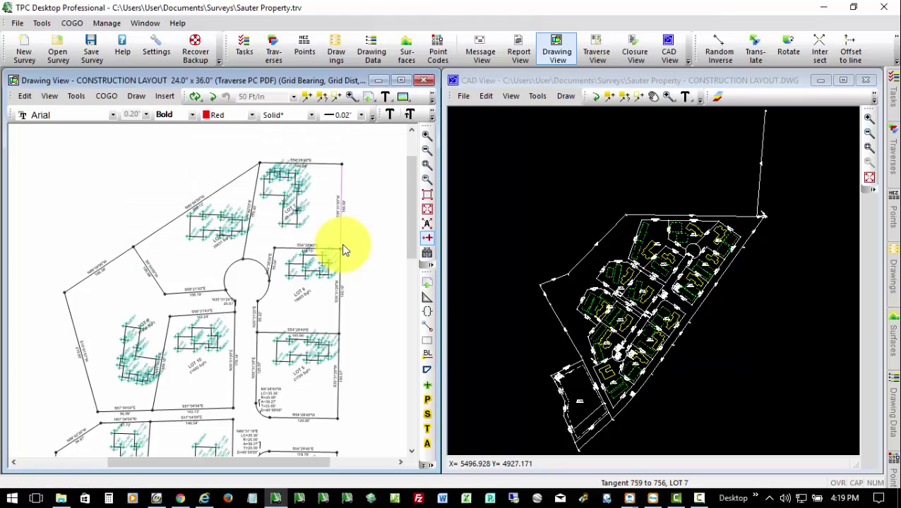
Step: Zoom in around Lot 8 to check the offset points, then bring up the Traverses list
left_click(427, 164)
left_click(177, 195)
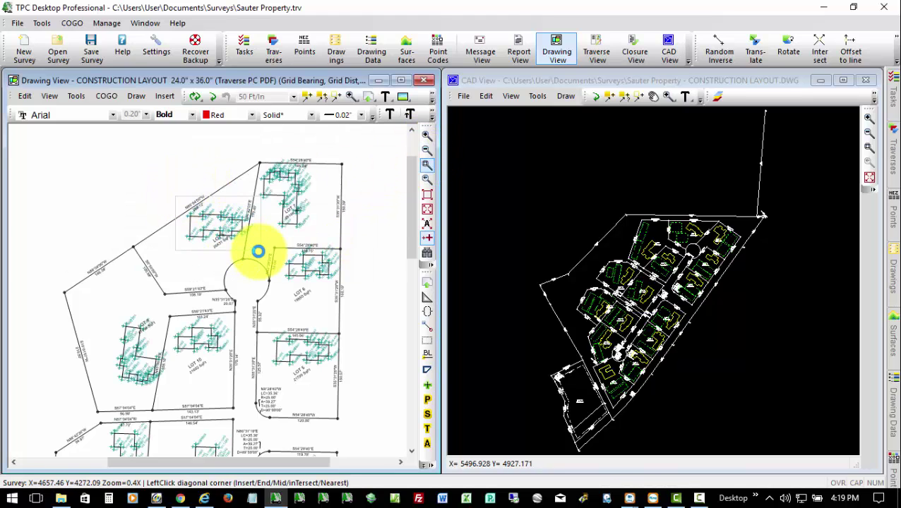
left_click(257, 251)
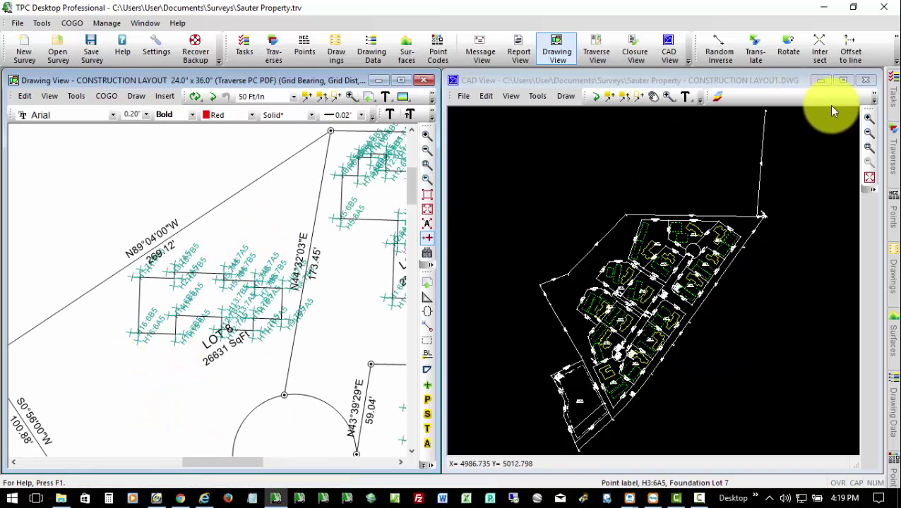
mouse_move(891, 144)
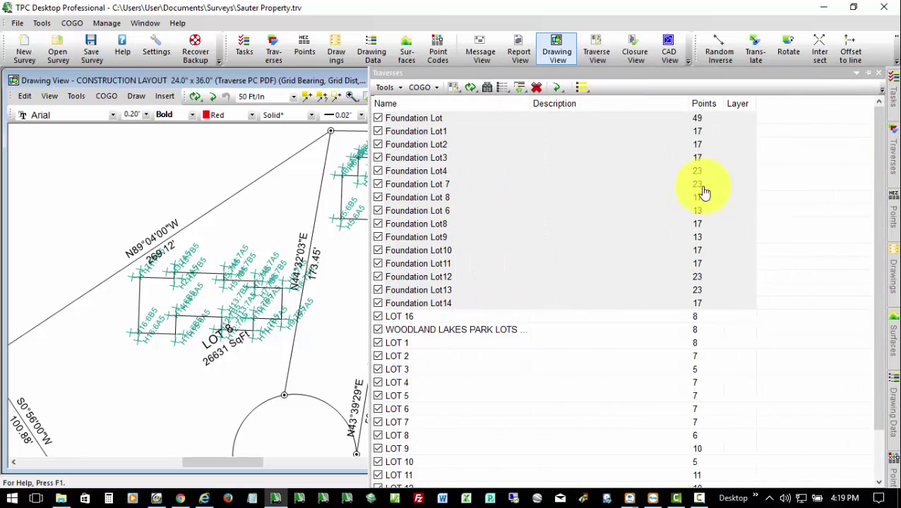